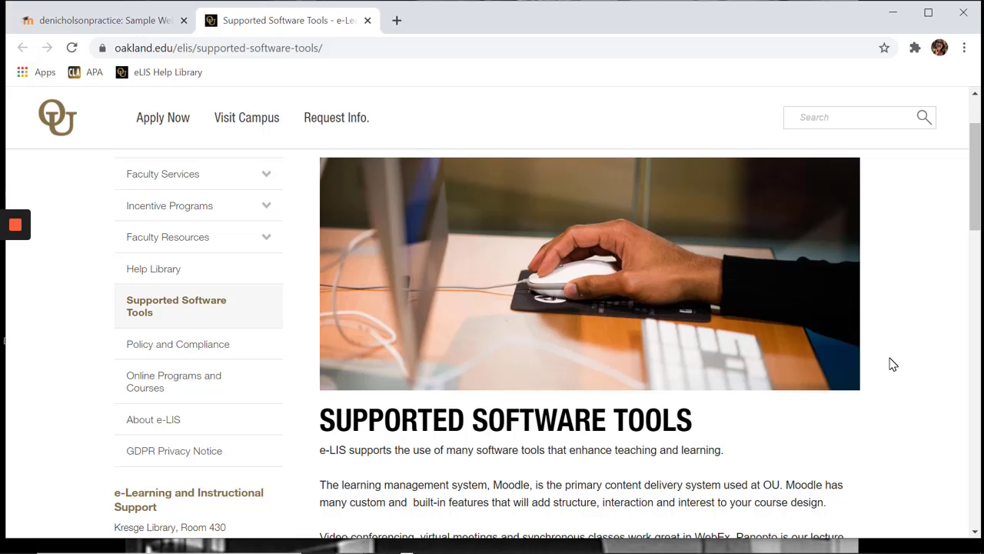
Step: Expand the Video Conferencing tools section on the e-LIS site and scroll down to the WebEx section
scroll(892, 364, down, 7)
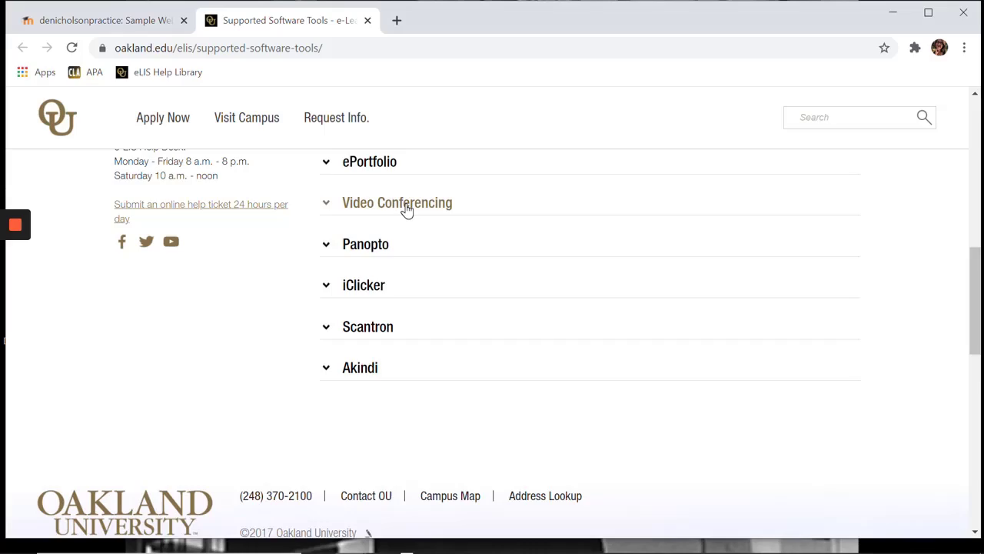
click(405, 211)
scroll(520, 329, down, 4)
scroll(521, 330, down, 6)
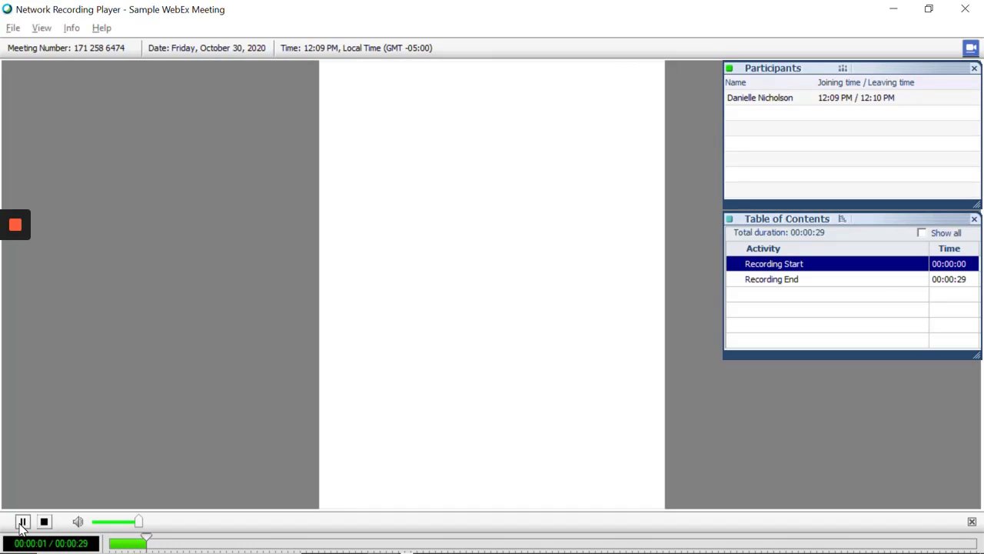
Step: Pause playback and choose File > Convert Format > MP4 (MPEG-4) for the recording
click(22, 522)
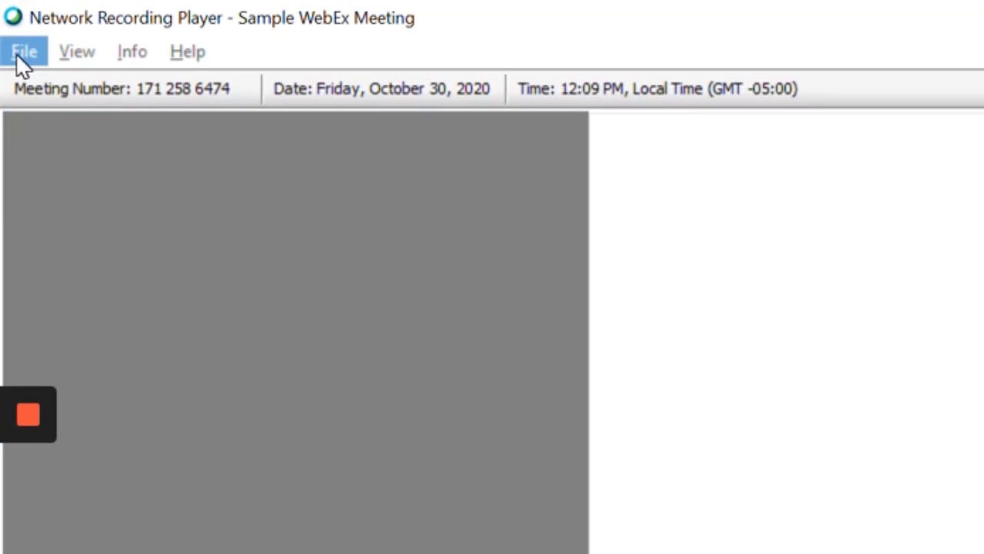
click(11, 29)
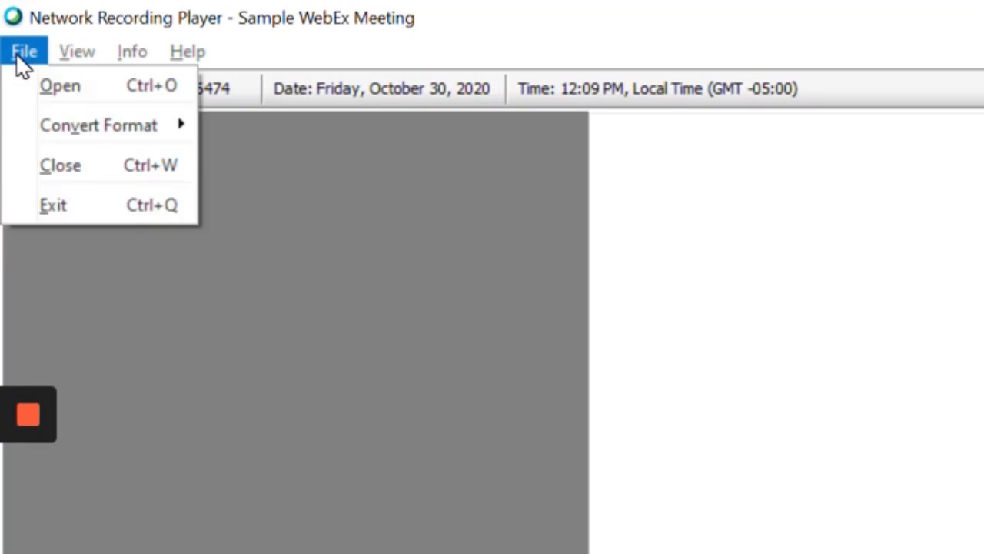
mouse_move(160, 146)
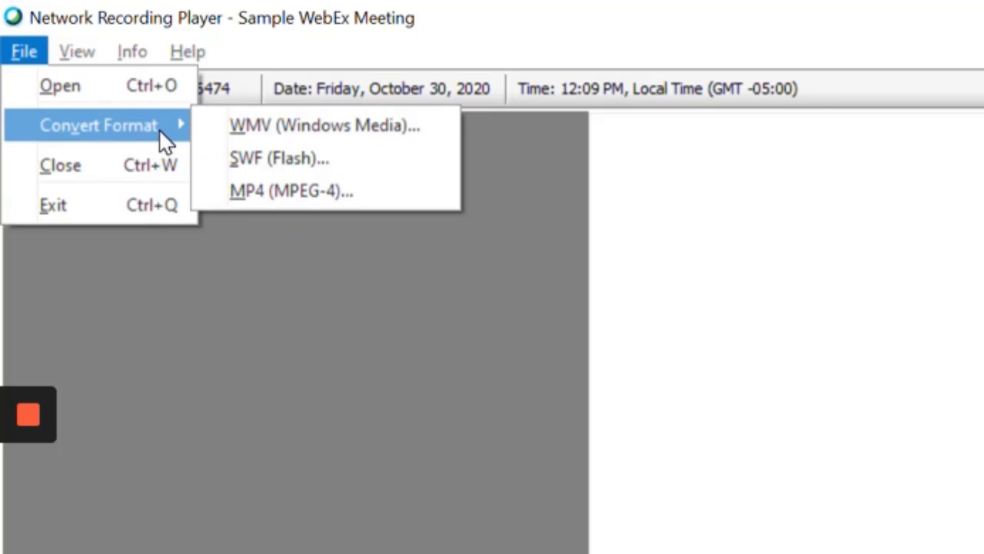
click(281, 190)
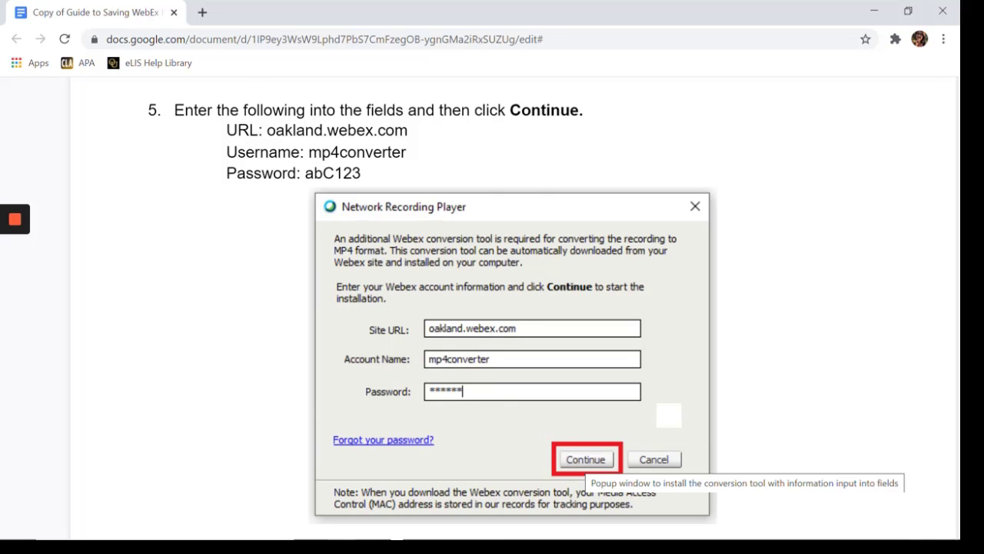
scroll(702, 409, down, 4)
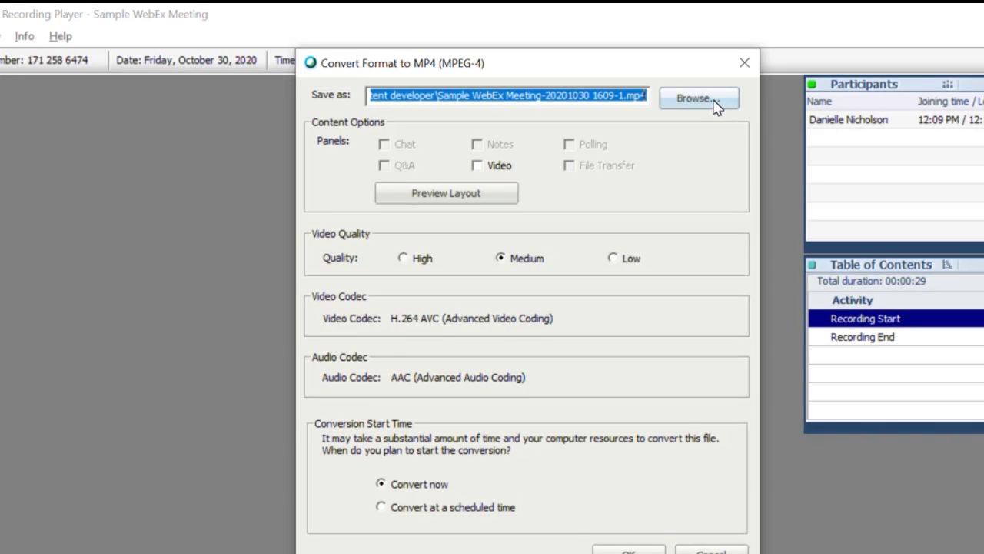
click(715, 104)
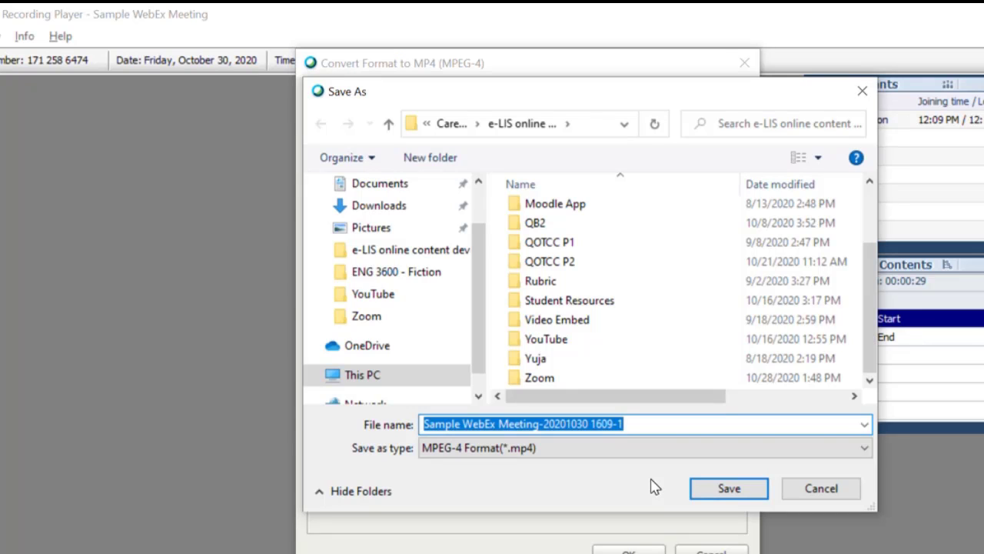
click(729, 492)
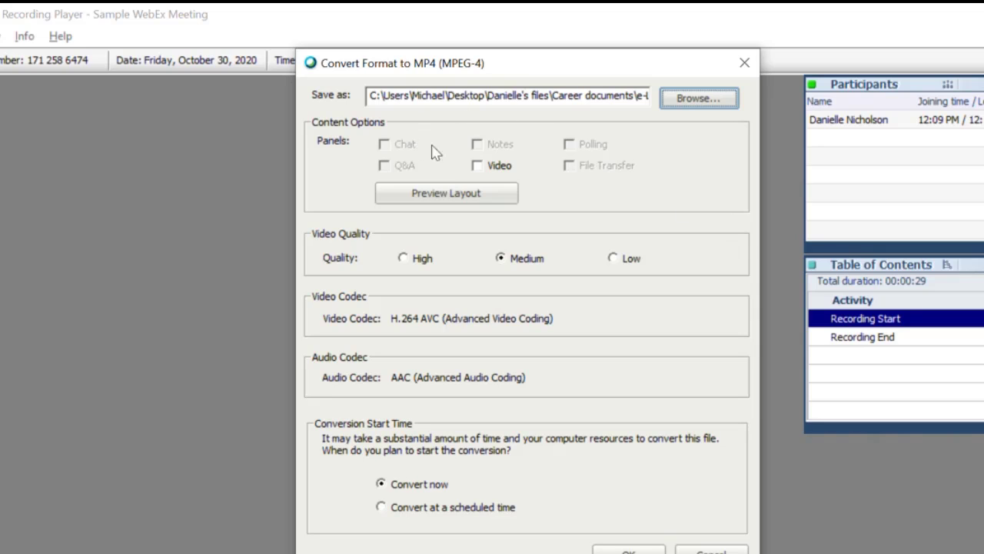
Step: Leave the Video panel unchecked, check the layout preview, and convert now at Medium quality
click(500, 173)
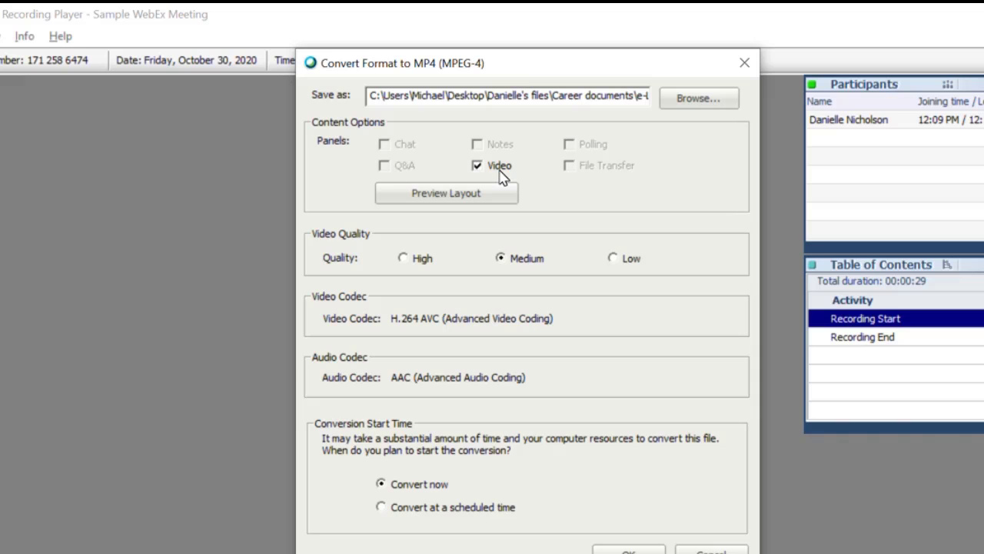
click(500, 173)
click(491, 203)
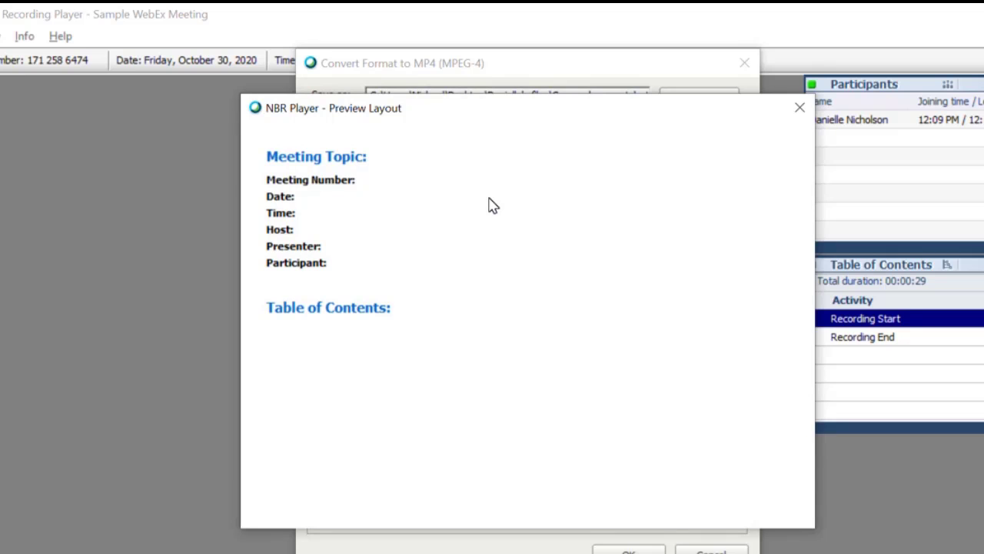
click(798, 109)
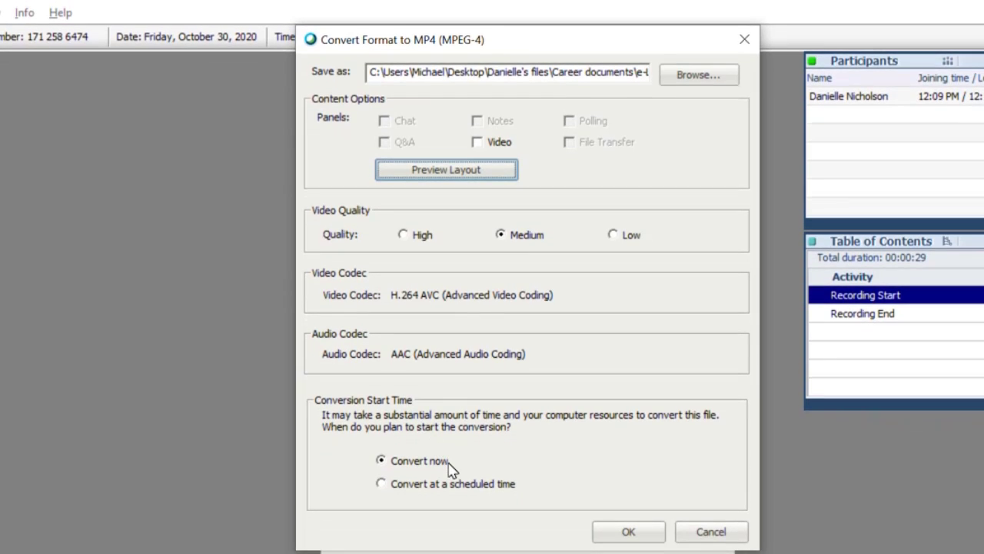
click(634, 532)
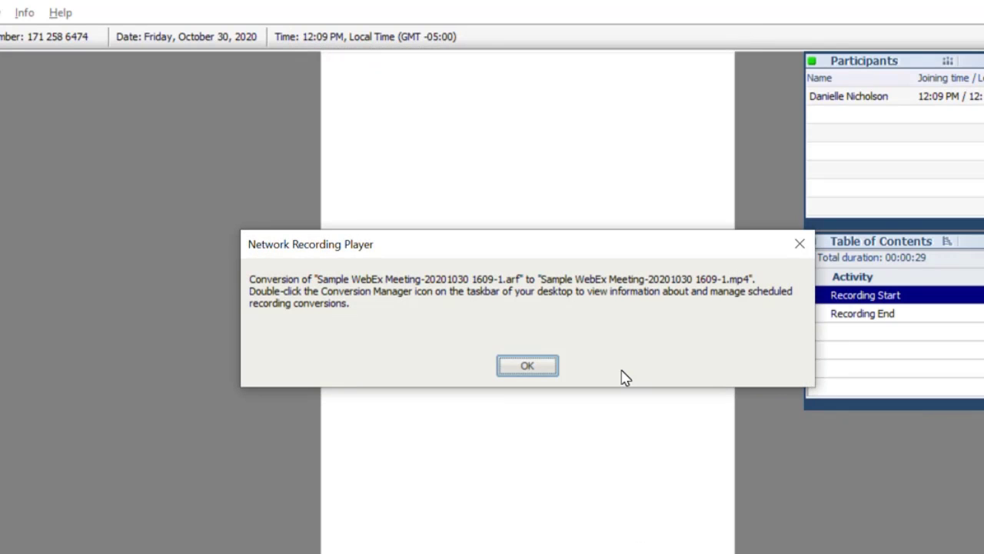
Step: Dismiss the conversion-started notice and wait until the MP4 conversion completes (29303 bytes, 54 sec)
click(534, 367)
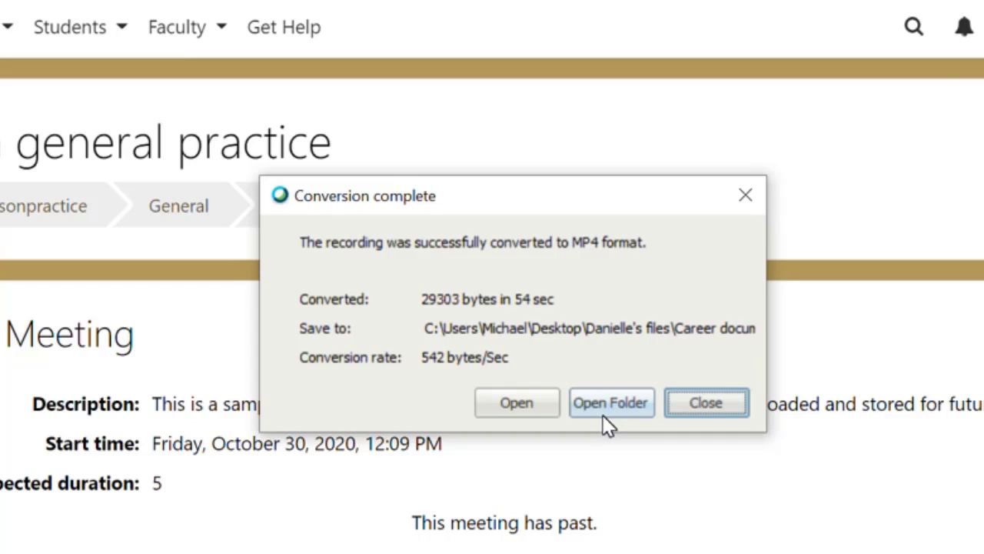
Step: Open the e-LIS online content developer folder holding the new 28.6 KB MP4 in File Explorer
key(Tab)
click(747, 196)
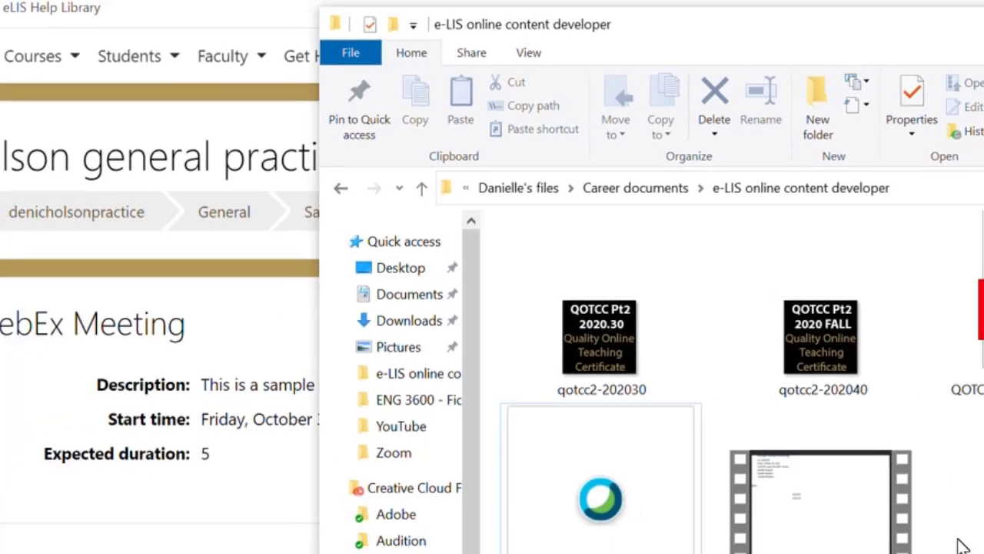